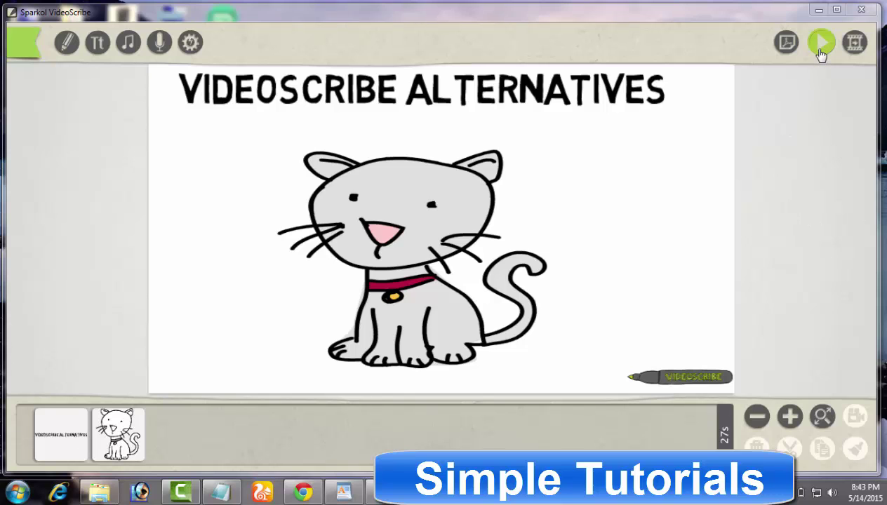
Step: Play the Videoscribe Alternatives cat-drawing scribe from the start, then replay it
{"action": "left_click", "coordinate": [821, 49]}
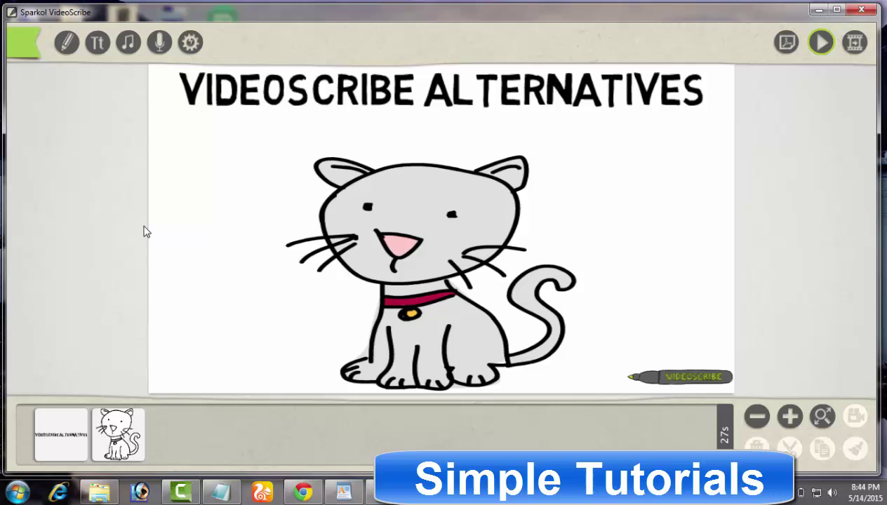
{"action": "left_click", "coordinate": [825, 50]}
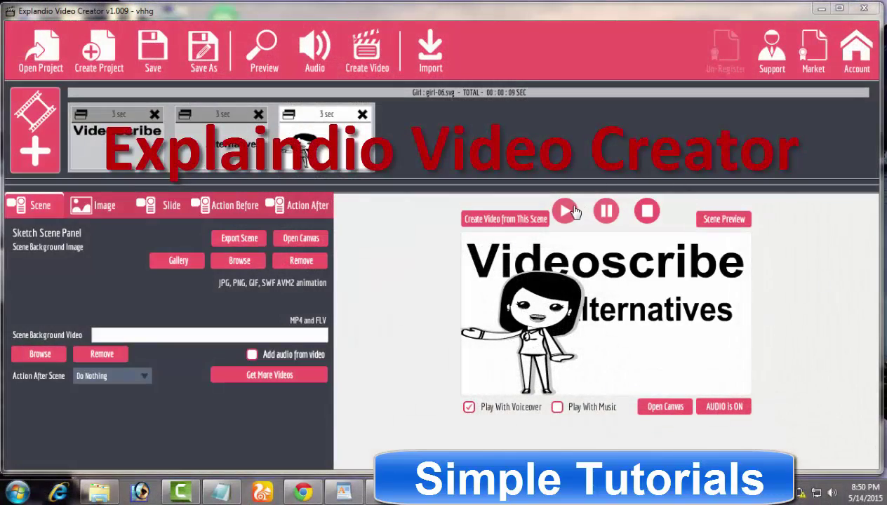
{"action": "left_click", "coordinate": [567, 212]}
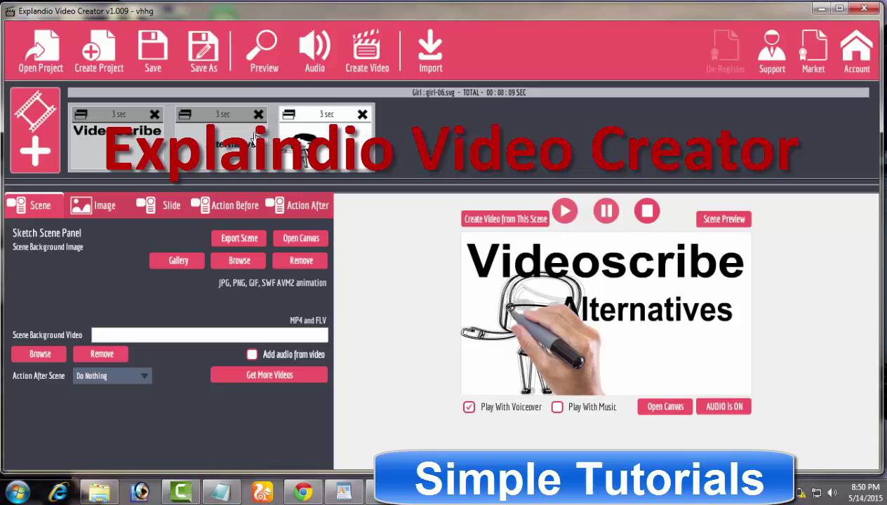
{"action": "left_click", "coordinate": [262, 52]}
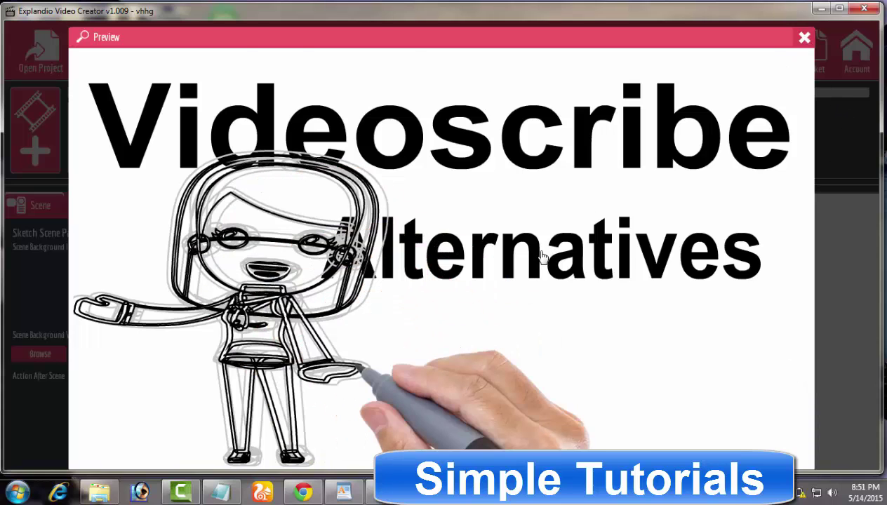
{"action": "key", "text": "Escape"}
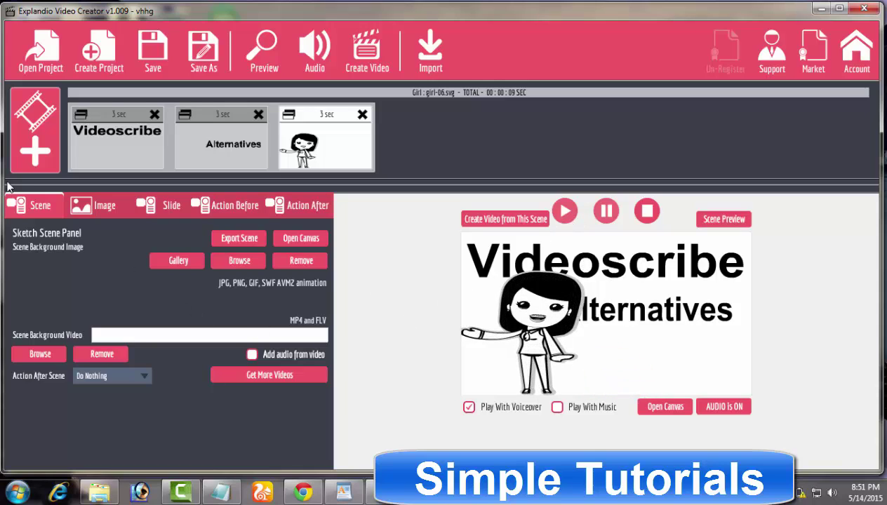
Step: Open the animated slide collection and preview Character Businesswoman2 slides 04, 05 and 06
{"action": "left_click", "coordinate": [42, 123]}
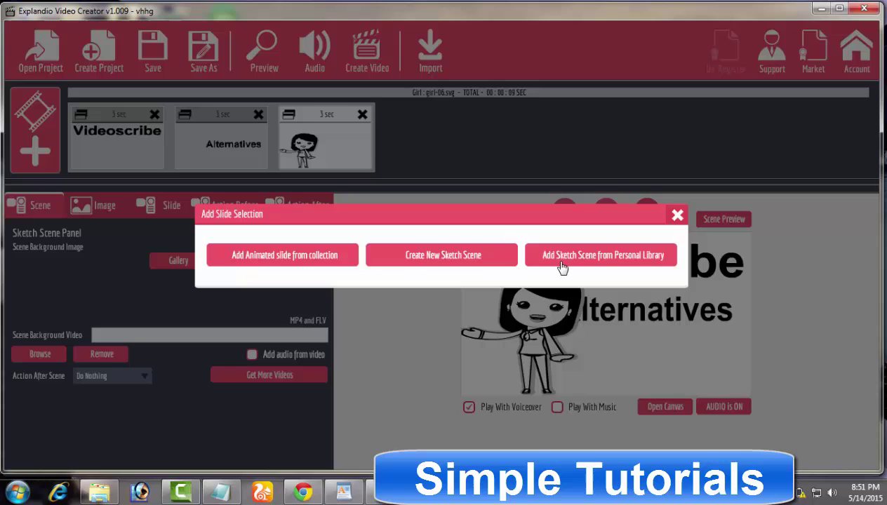
{"action": "left_click", "coordinate": [274, 255]}
{"action": "left_click", "coordinate": [206, 203]}
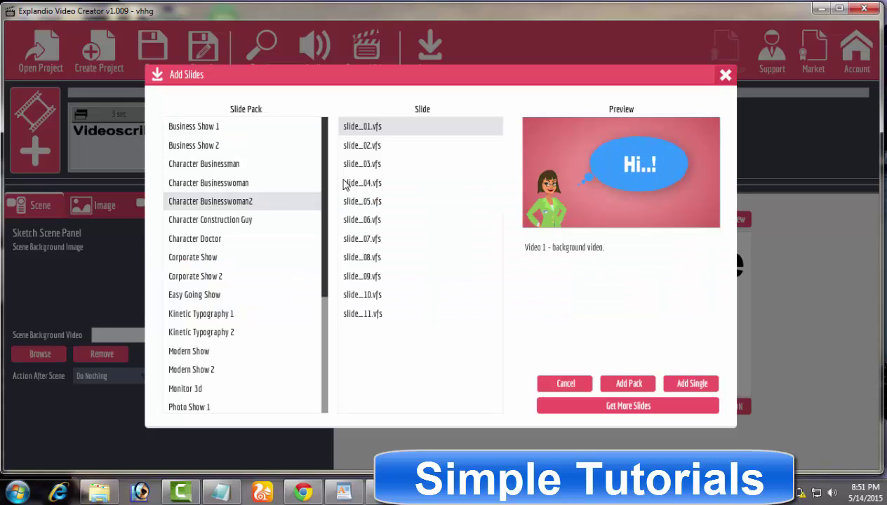
{"action": "left_click", "coordinate": [347, 184]}
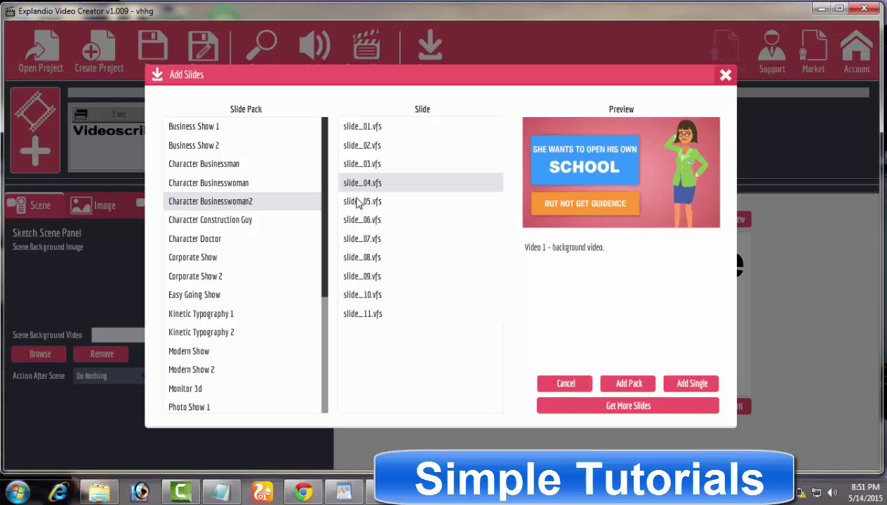
{"action": "left_click", "coordinate": [358, 202]}
{"action": "left_click", "coordinate": [364, 221]}
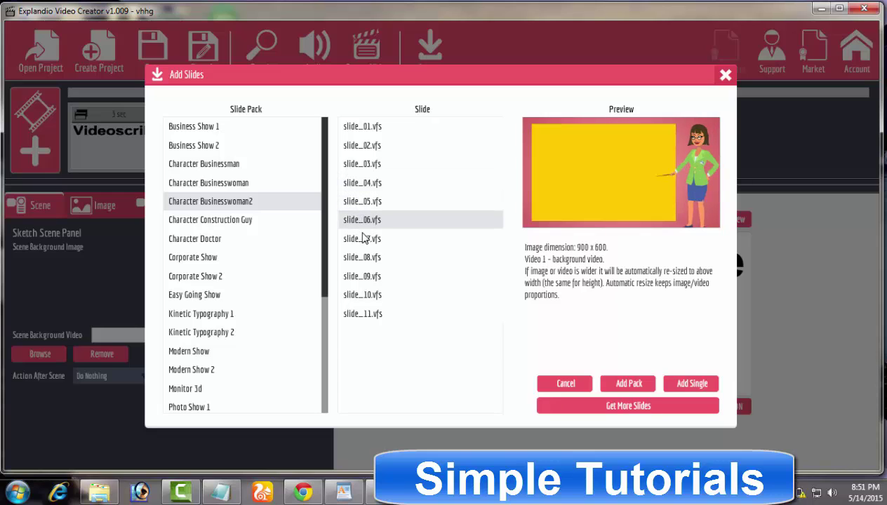
Step: Preview several Corporate Show 2 slides, including slide_7 and slide_6
{"action": "left_click", "coordinate": [254, 277]}
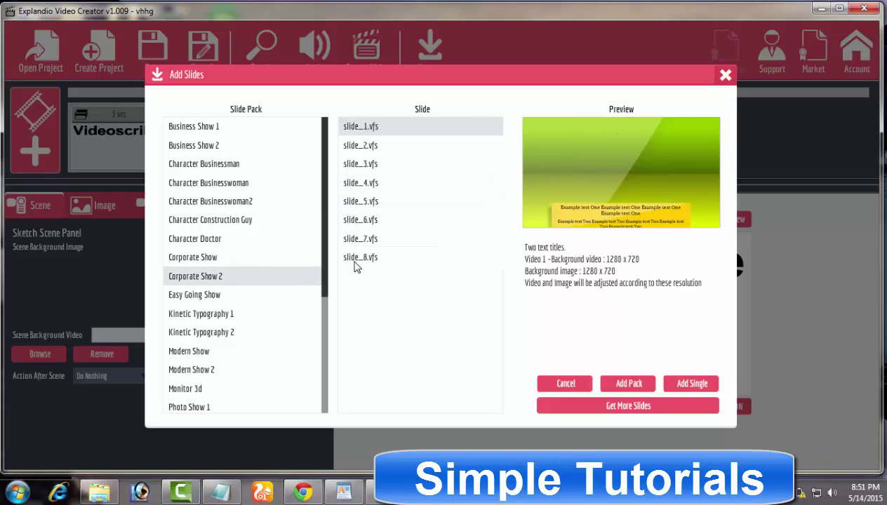
{"action": "left_click", "coordinate": [355, 258]}
{"action": "left_click", "coordinate": [361, 239]}
{"action": "left_click", "coordinate": [363, 222]}
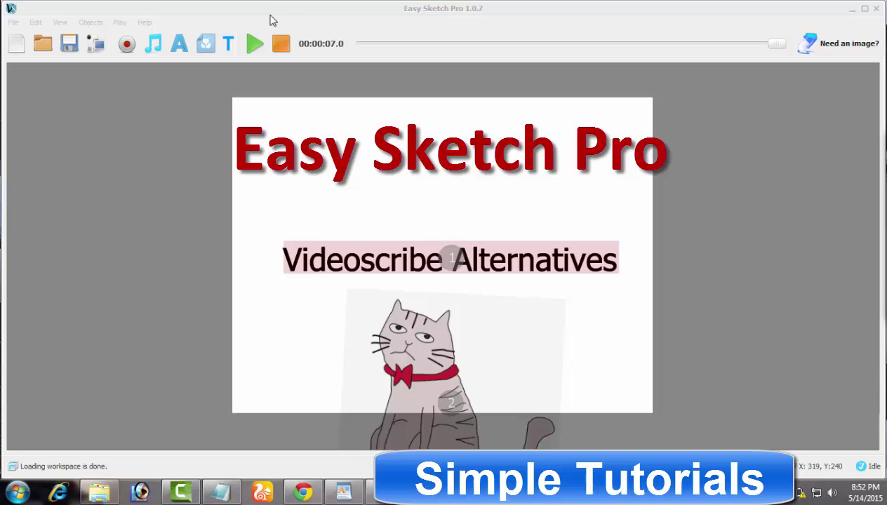
Step: Play the Videoscribe Alternatives sketch animation from the beginning, then replay it
{"action": "left_click", "coordinate": [256, 43]}
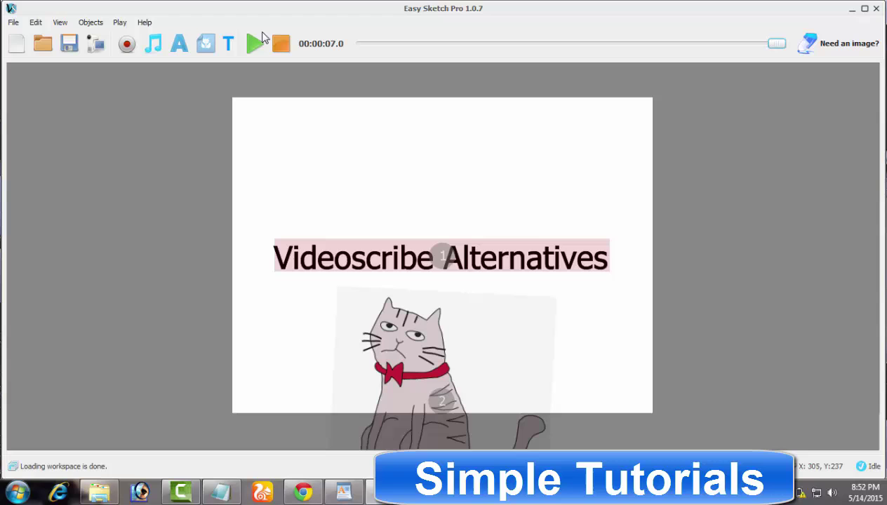
{"action": "left_click", "coordinate": [258, 43]}
Step: Add the brown bear drawing from the image library and play the animation
{"action": "left_click", "coordinate": [209, 51]}
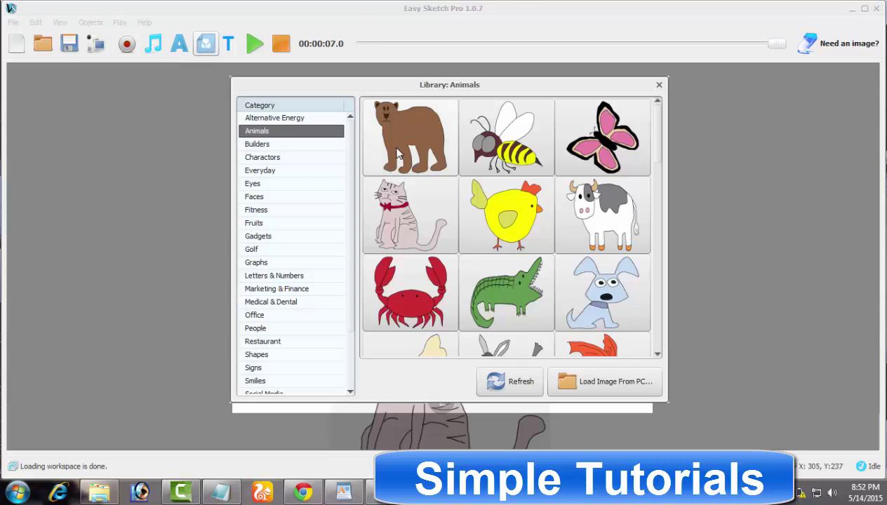
{"action": "left_click", "coordinate": [398, 154]}
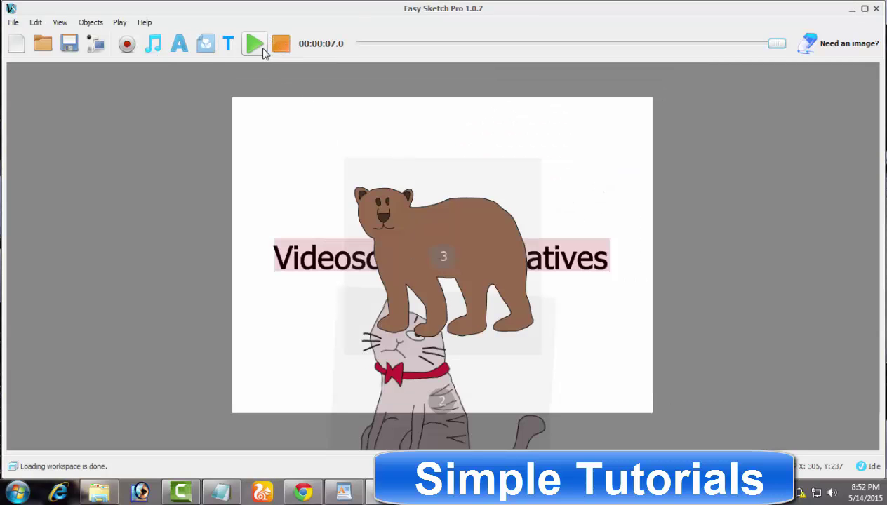
{"action": "left_click", "coordinate": [261, 48]}
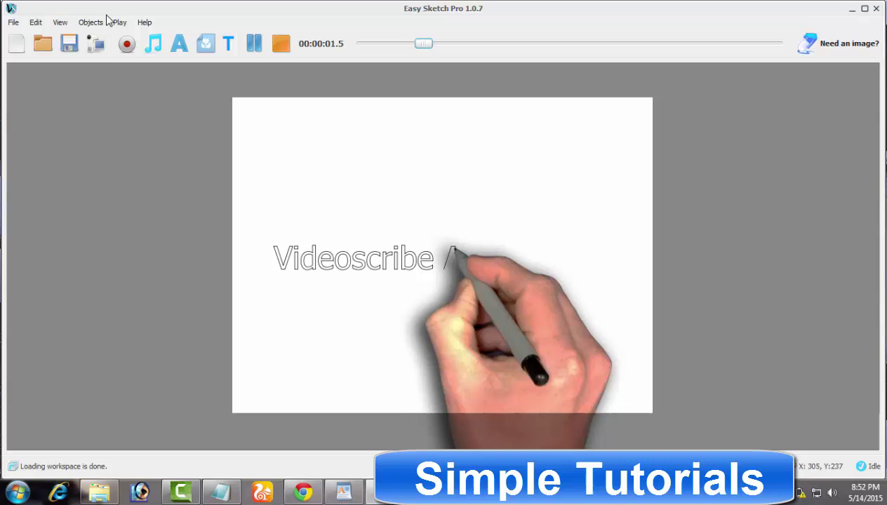
Step: Swap the drawing hand for the leopard-print sleeve hand from the Hands Library
{"action": "left_click", "coordinate": [116, 22]}
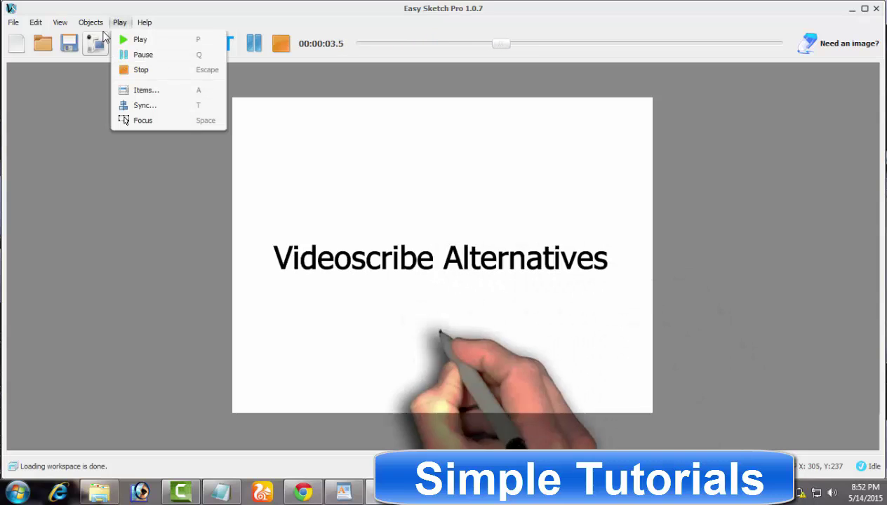
{"action": "mouse_move", "coordinate": [93, 23]}
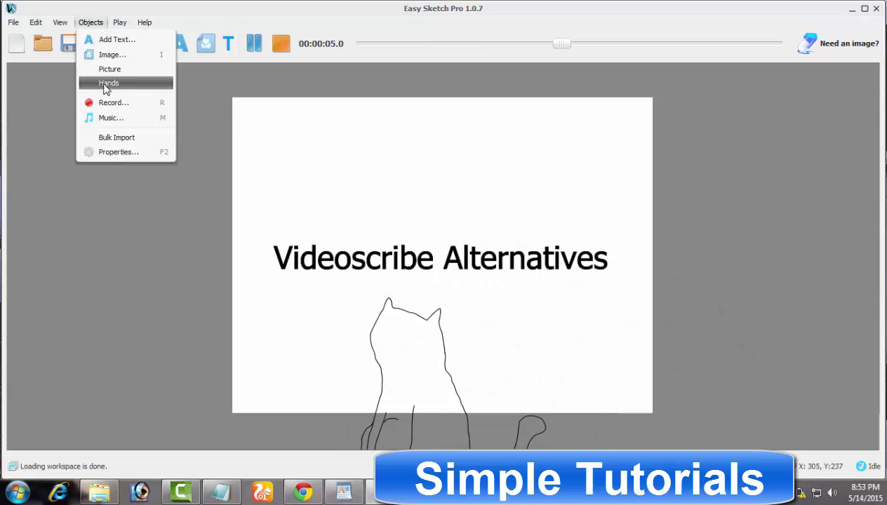
{"action": "left_click", "coordinate": [107, 83]}
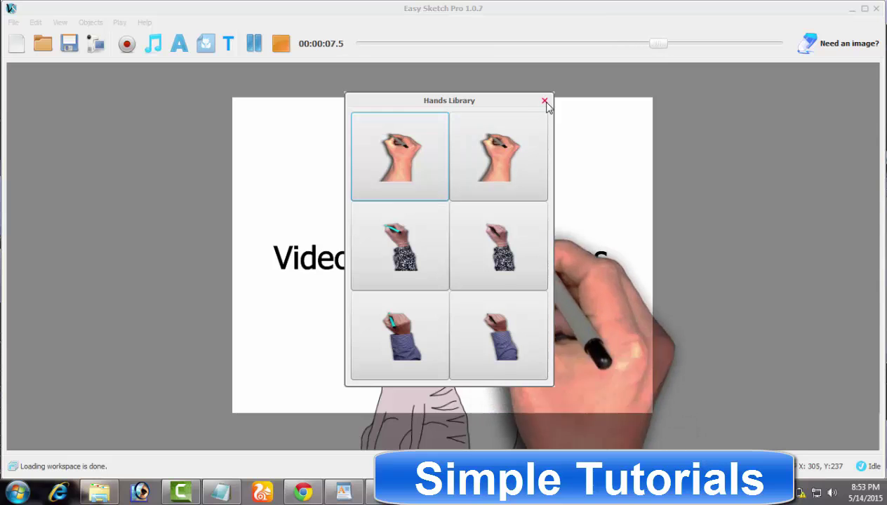
{"action": "double_click", "coordinate": [498, 245]}
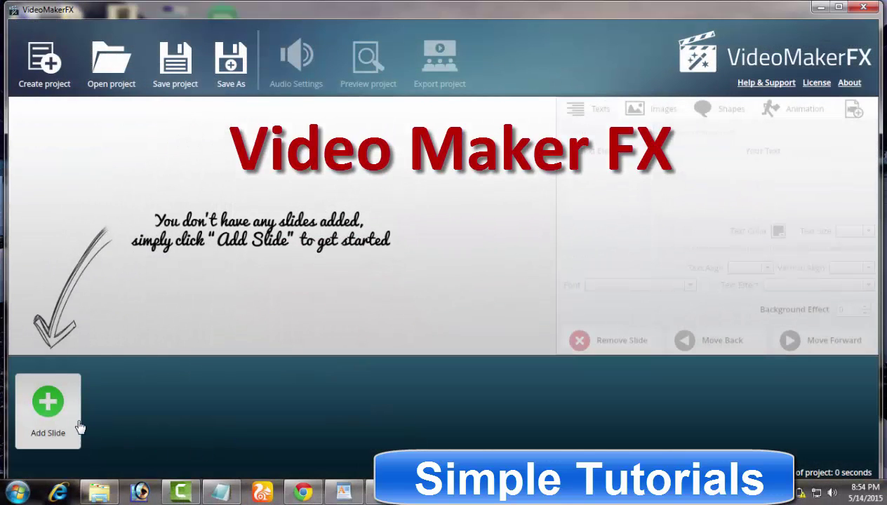
Step: Start a new slide and preview Whiteboard Set I slide 8 and Polygon Corporate I Slide 5
{"action": "left_click", "coordinate": [80, 425]}
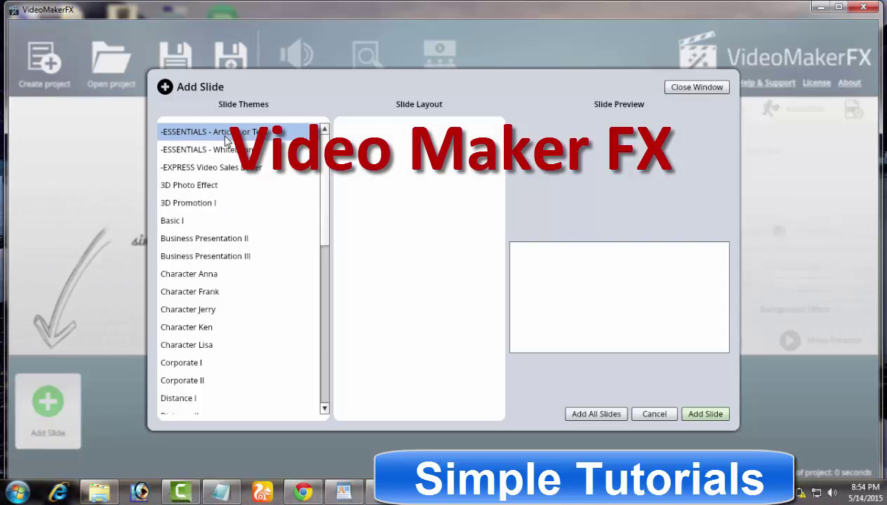
{"action": "left_click_drag", "start_coordinate": [324, 177], "coordinate": [320, 344]}
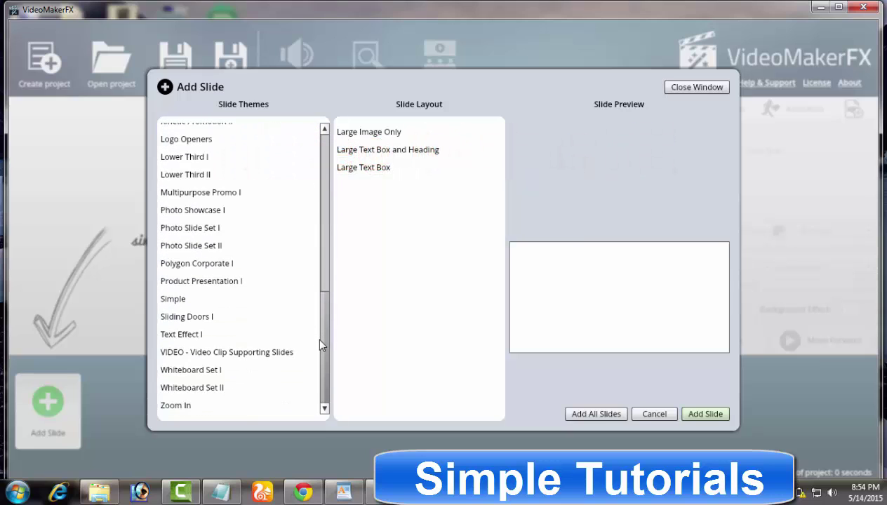
{"action": "left_click", "coordinate": [202, 370]}
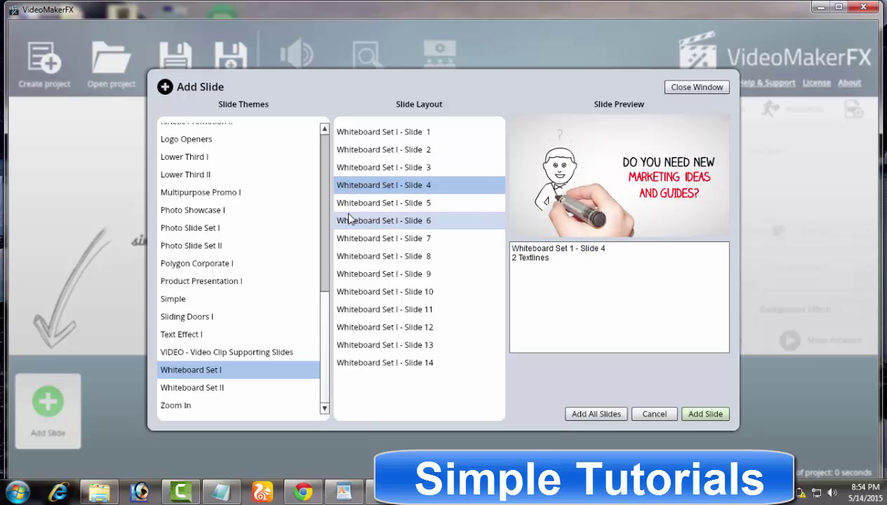
{"action": "left_click", "coordinate": [337, 257]}
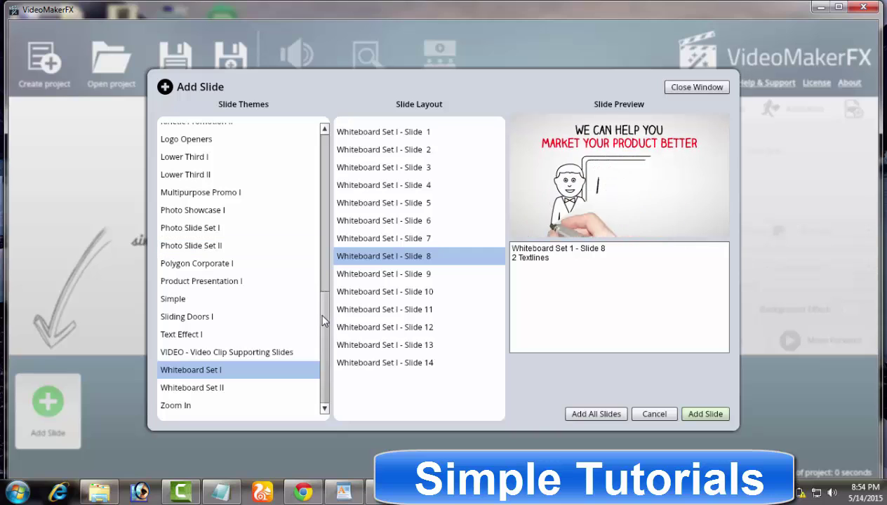
{"action": "left_click", "coordinate": [230, 266]}
{"action": "left_click", "coordinate": [366, 205]}
Step: Preview the 3D Text Effect Headline, 3D Photo Effect, Business Presentation II and Character Ken layouts
{"action": "scroll", "coordinate": [324, 284], "scroll_direction": "up", "scroll_amount": 10}
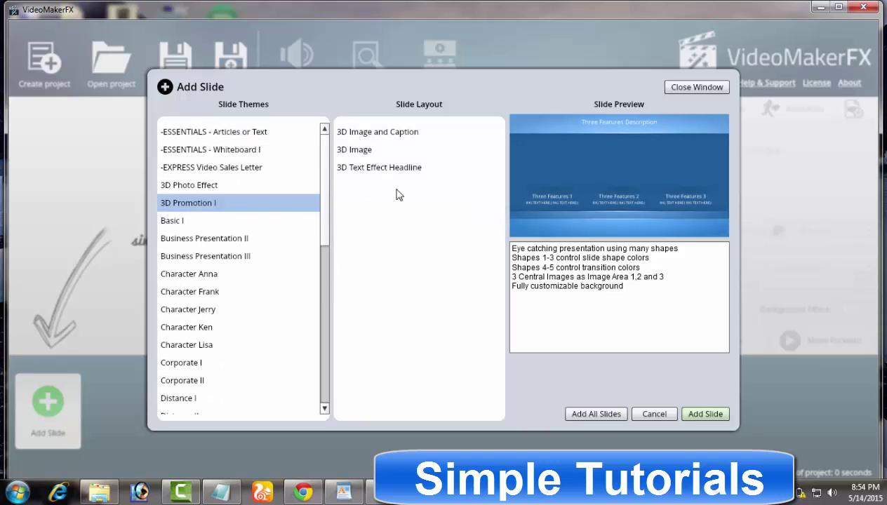
{"action": "left_click", "coordinate": [388, 171]}
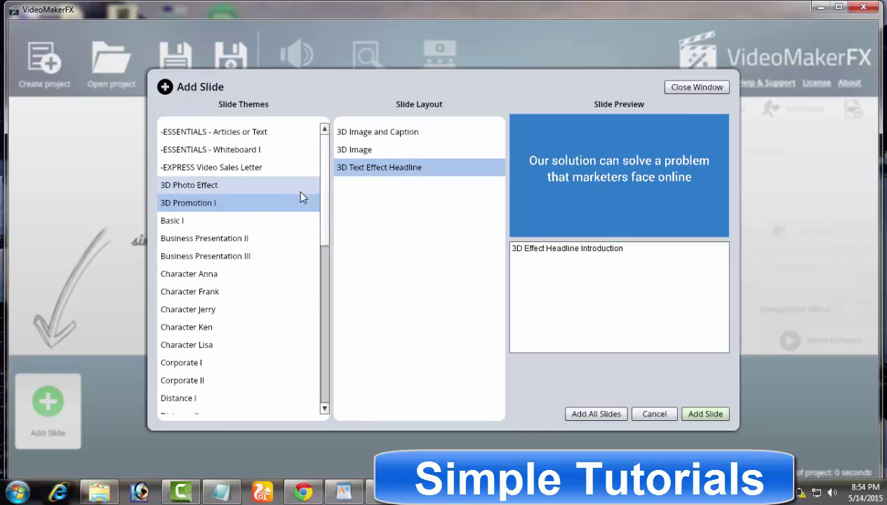
{"action": "left_click", "coordinate": [228, 188]}
{"action": "left_click", "coordinate": [371, 152]}
{"action": "left_click", "coordinate": [239, 240]}
{"action": "left_click", "coordinate": [358, 185]}
{"action": "left_click", "coordinate": [362, 168]}
{"action": "left_click", "coordinate": [226, 328]}
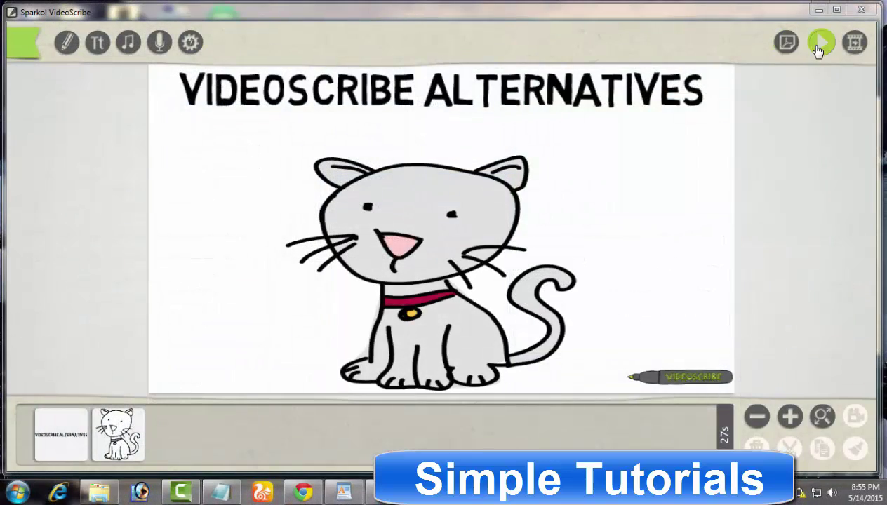
Step: Replay the Videoscribe Alternatives projects in VideoScribe, Explaindio and Easy Sketch Pro
{"action": "left_click", "coordinate": [821, 43]}
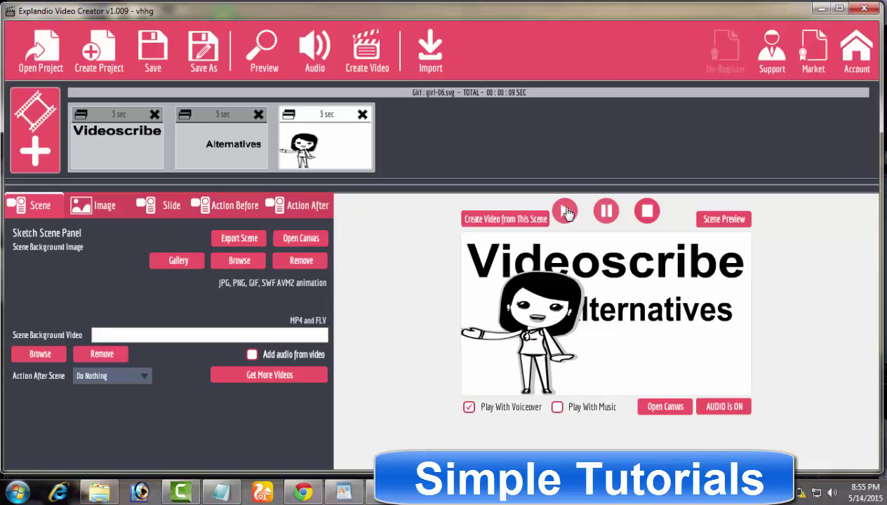
{"action": "left_click", "coordinate": [566, 212]}
{"action": "mouse_move", "coordinate": [547, 492]}
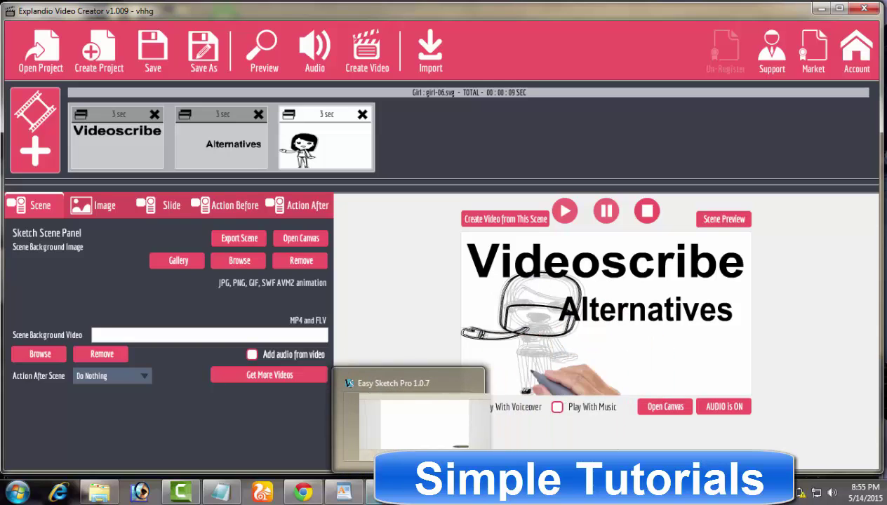
{"action": "left_click", "coordinate": [409, 491]}
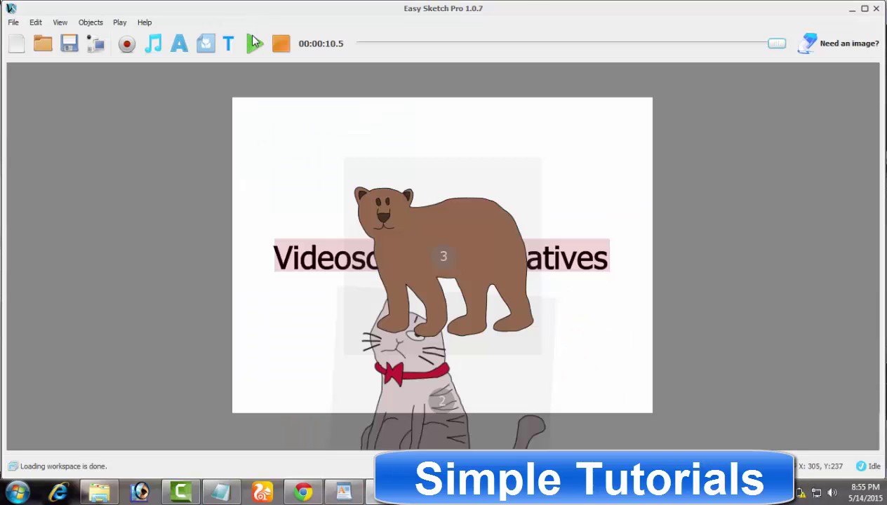
{"action": "left_click", "coordinate": [254, 43]}
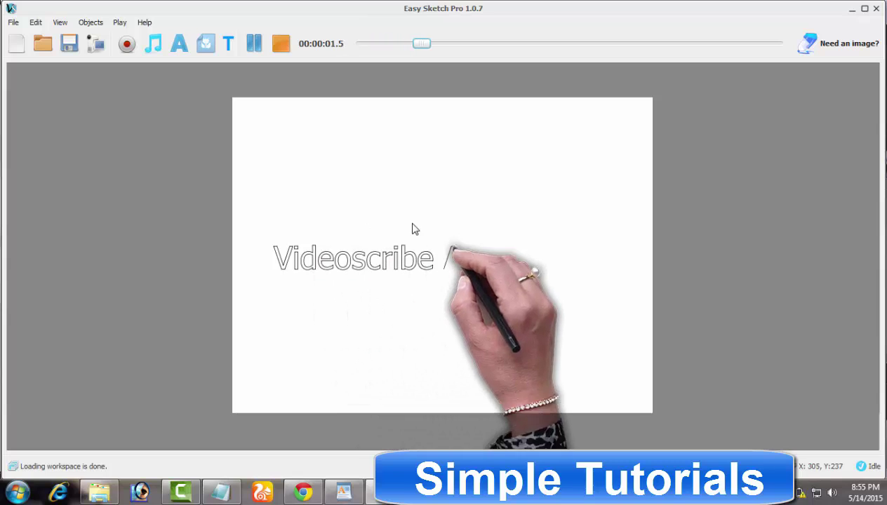